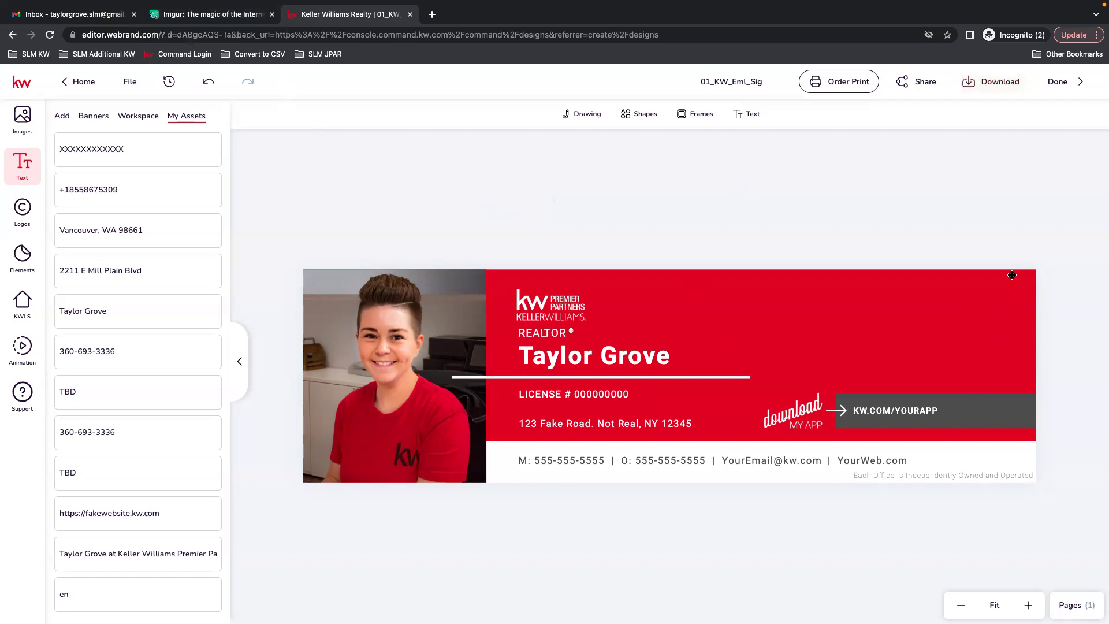
Download the 01_KW_Eml_Sig signature design from KW Designs as a PNG image
left_click(986, 85)
left_click(812, 173)
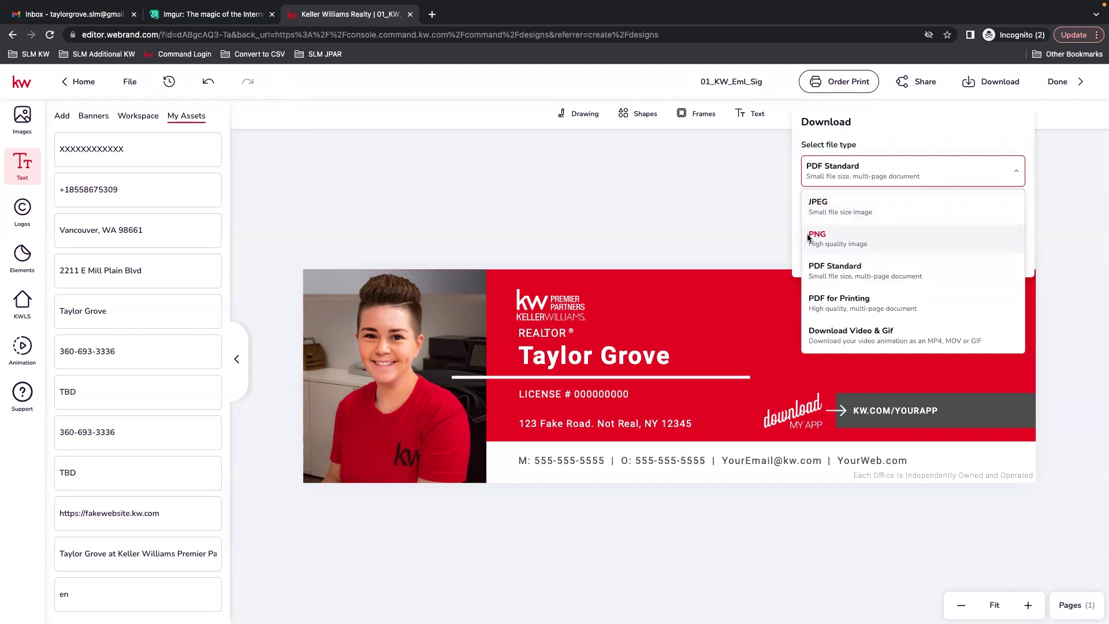
left_click(830, 240)
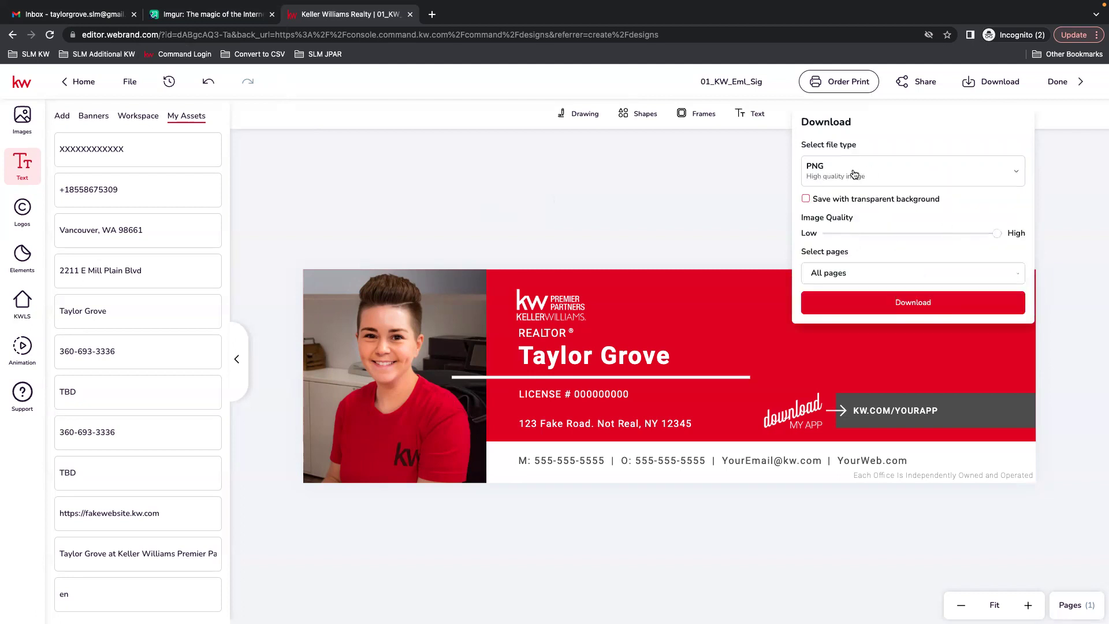
left_click(918, 304)
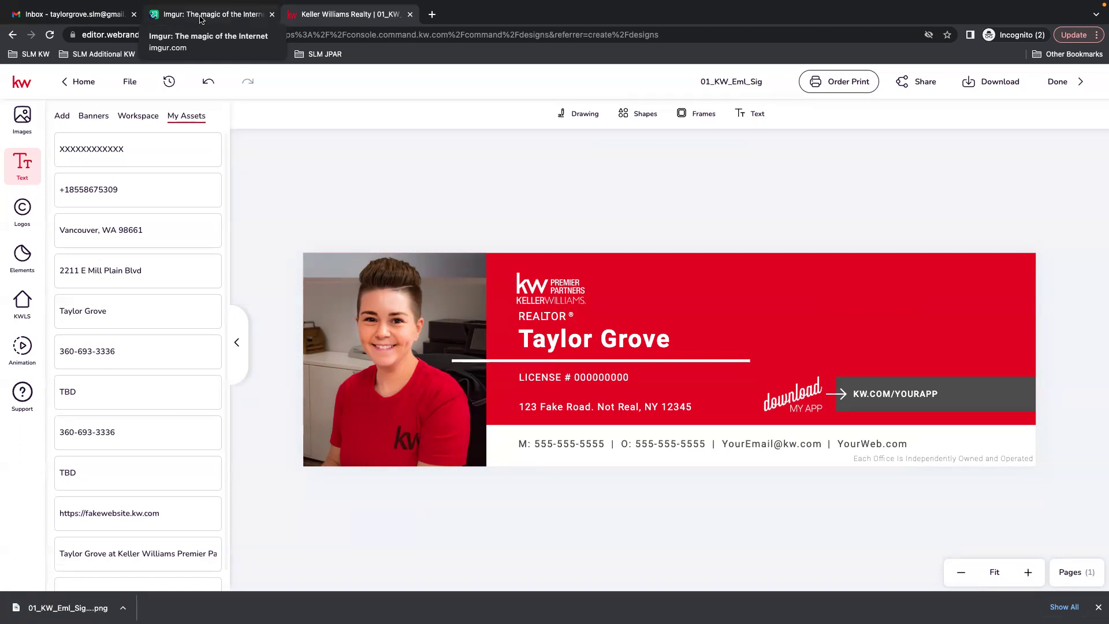
Upload the signature PNG to Imgur as a new post, then download the hosted image
left_click(198, 17)
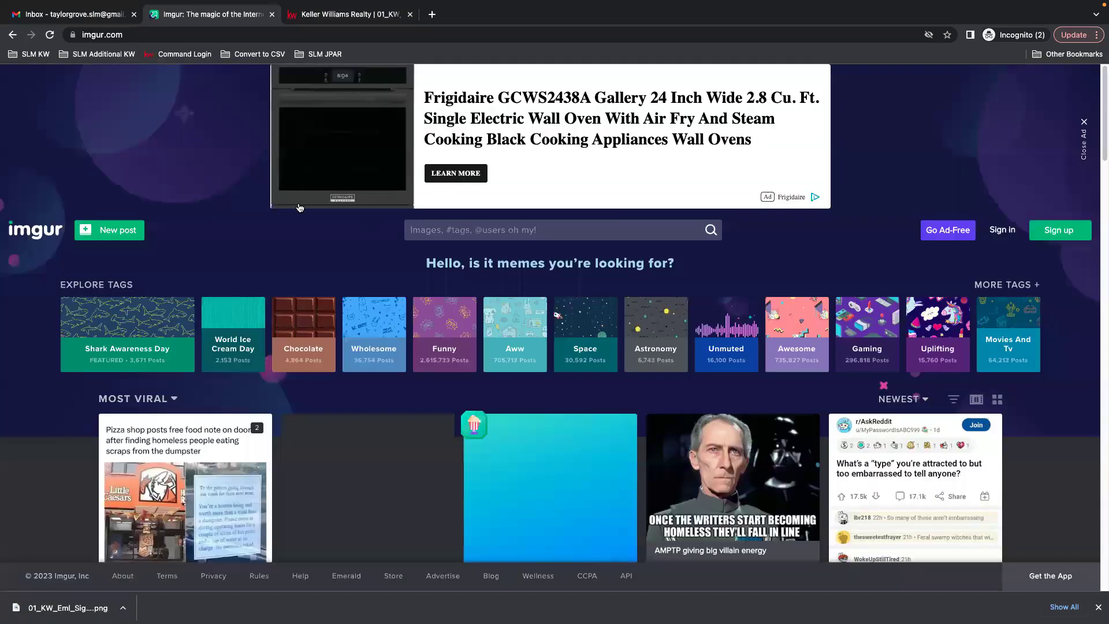
left_click(117, 233)
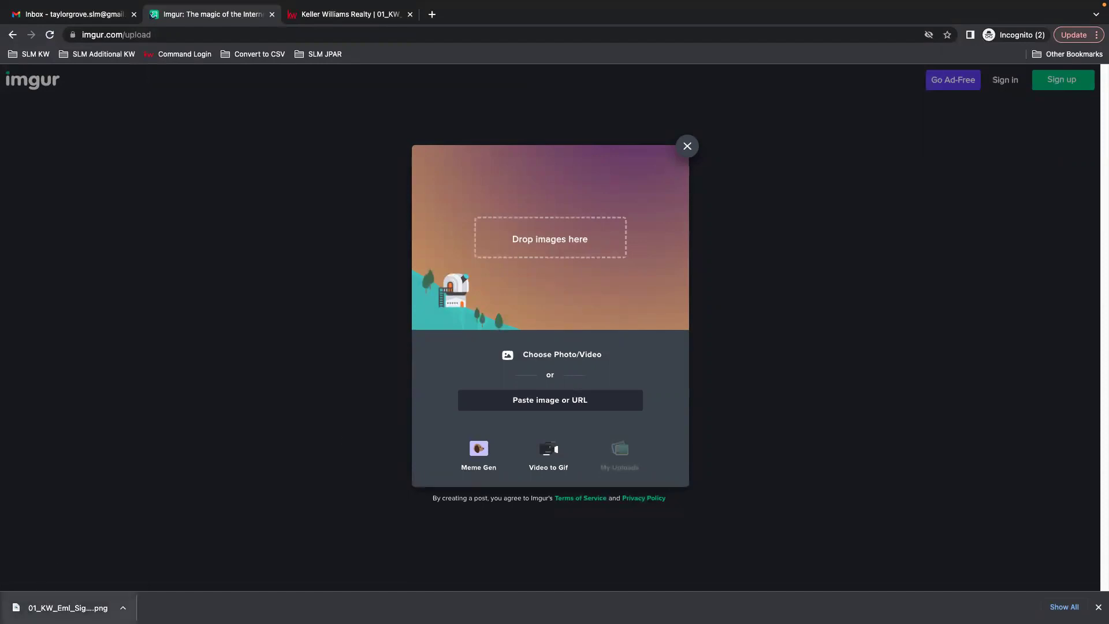
left_click_drag(67, 607, 522, 241)
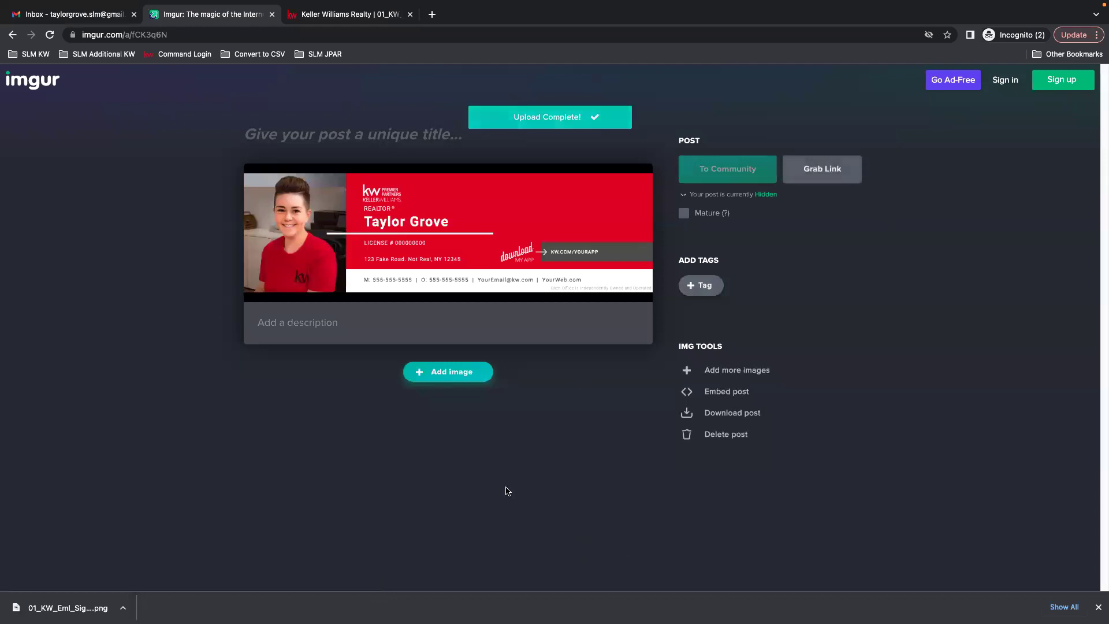
mouse_move(503, 194)
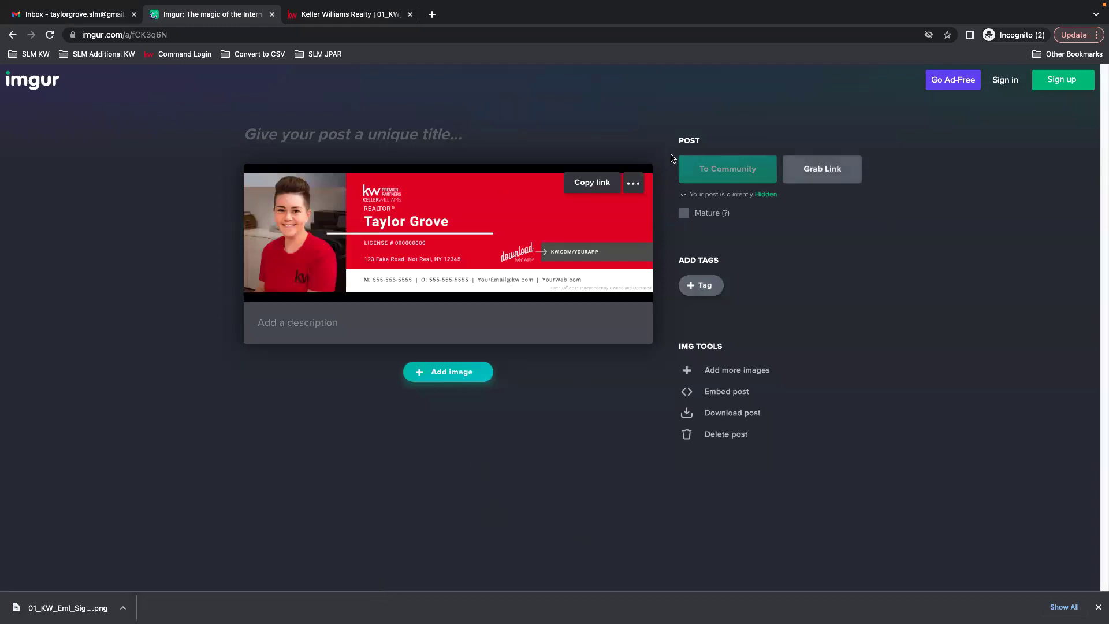
left_click(733, 413)
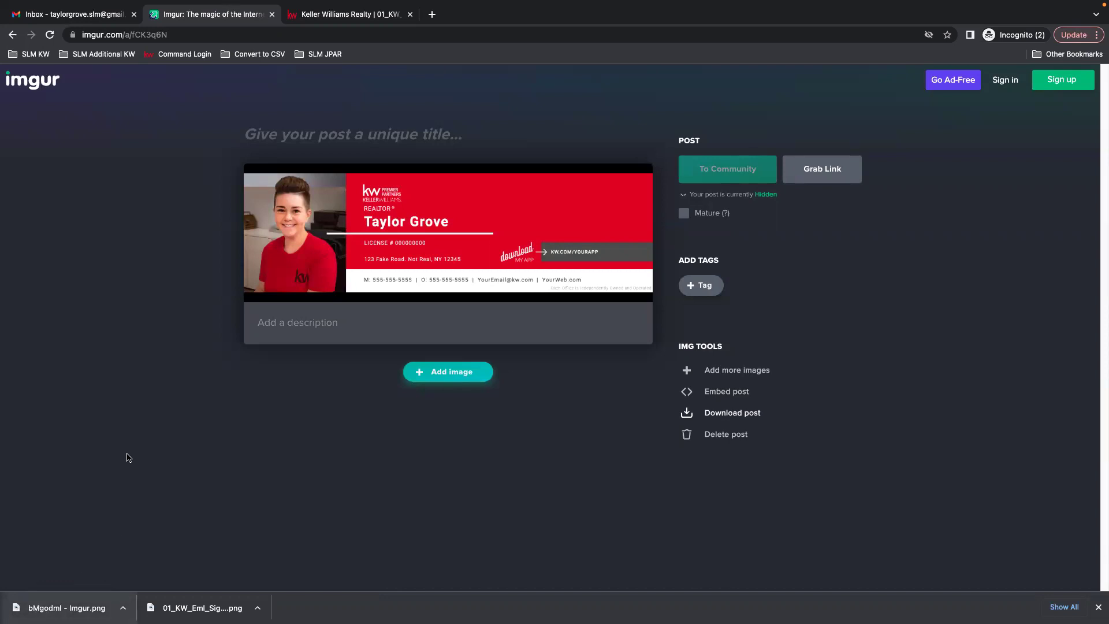
Delete the old KW SIGNATURE from Gmail's general settings
left_click(48, 17)
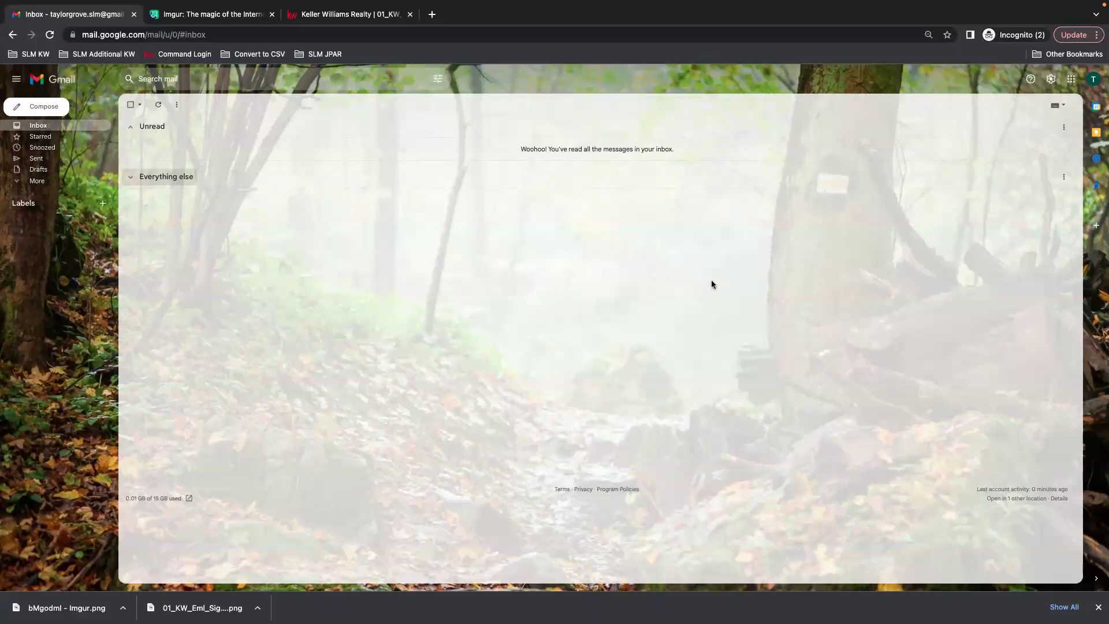
left_click(1051, 79)
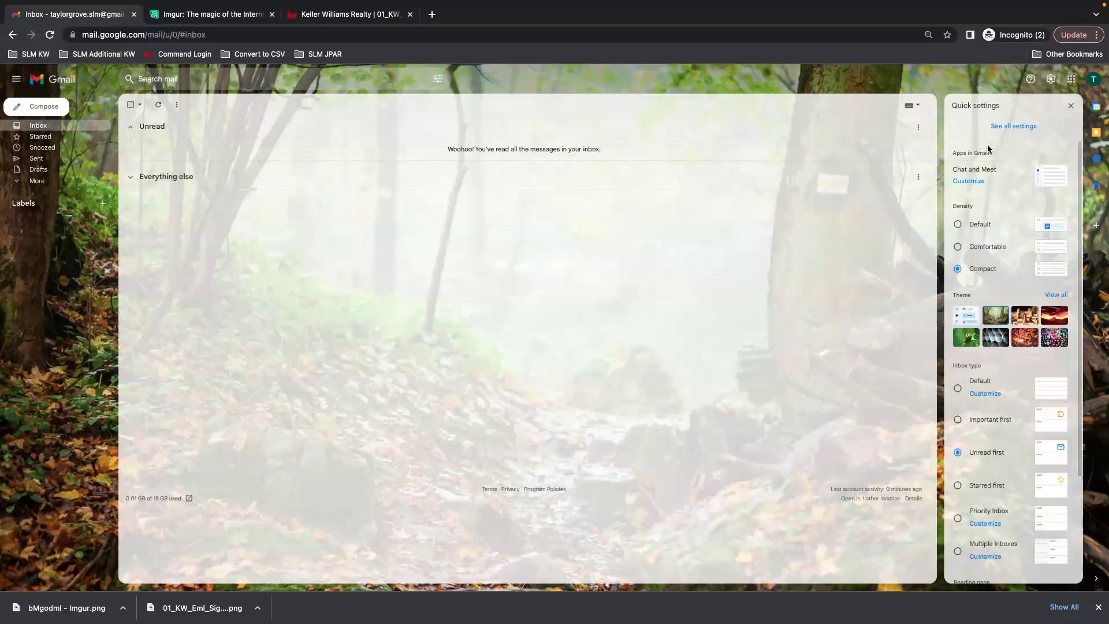
left_click(1021, 126)
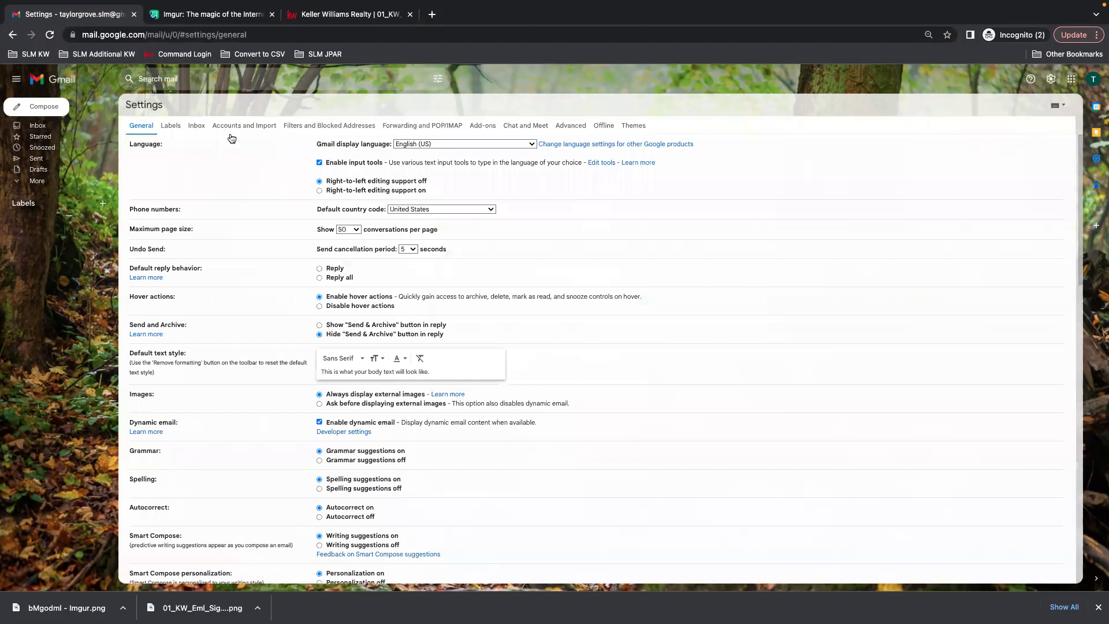
scroll(272, 340, "down", 7)
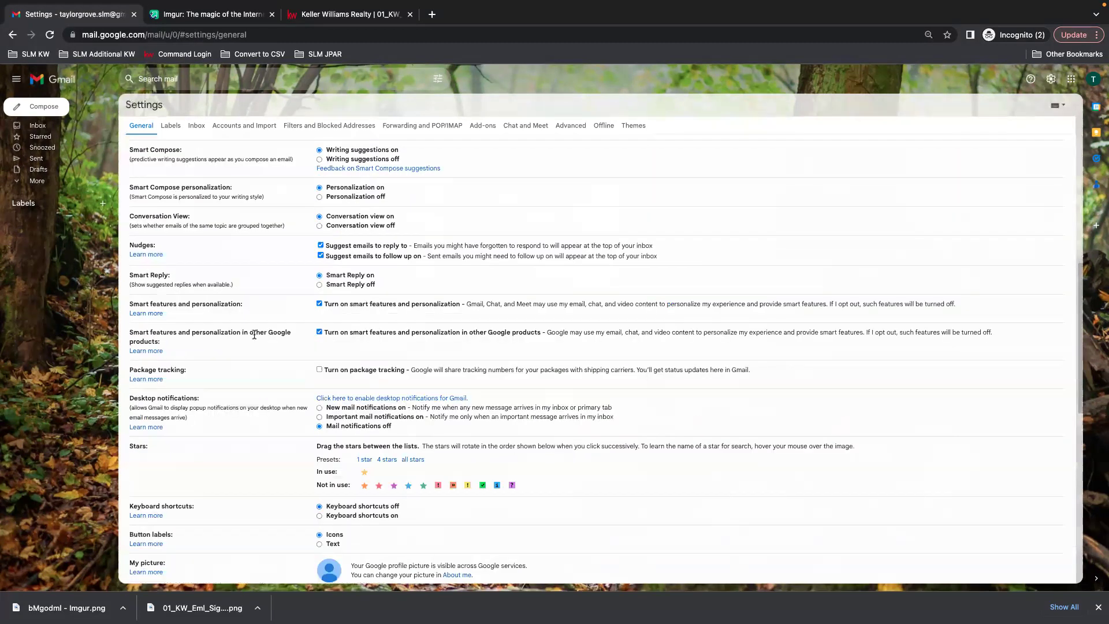
scroll(254, 333, "down", 4)
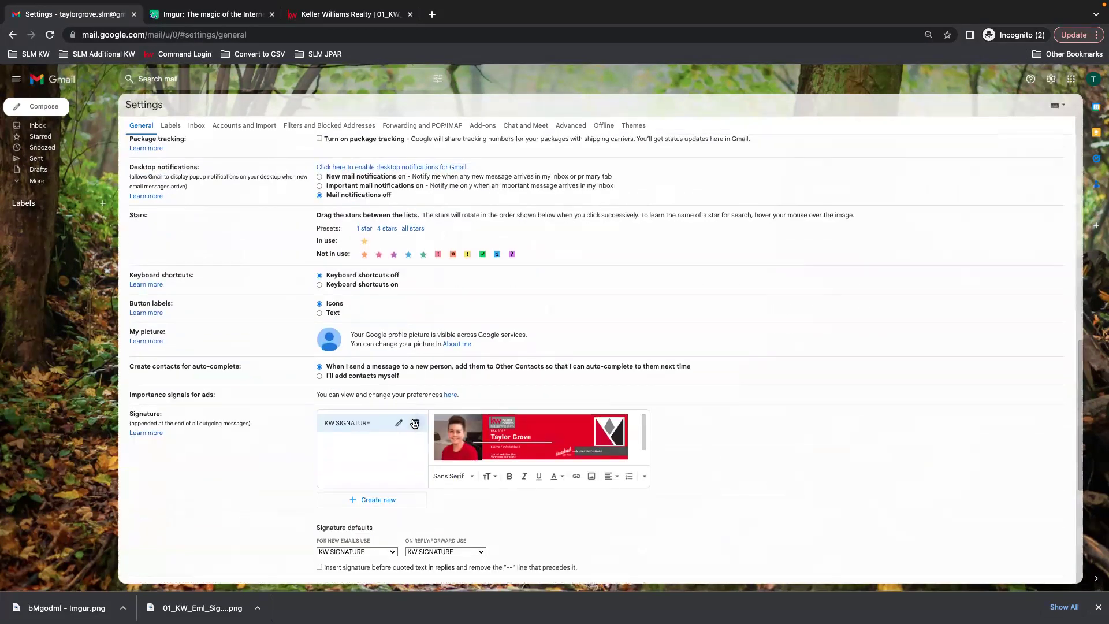
left_click(416, 423)
left_click(637, 346)
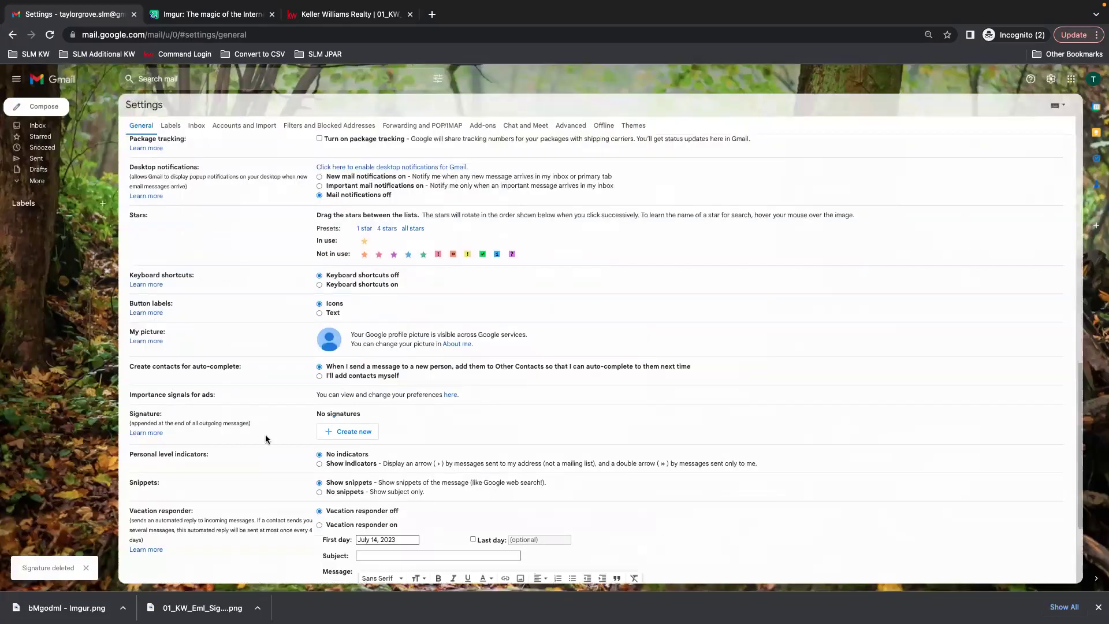
Adjust selections further down the Gmail general settings page
scroll(414, 374, "down", 1)
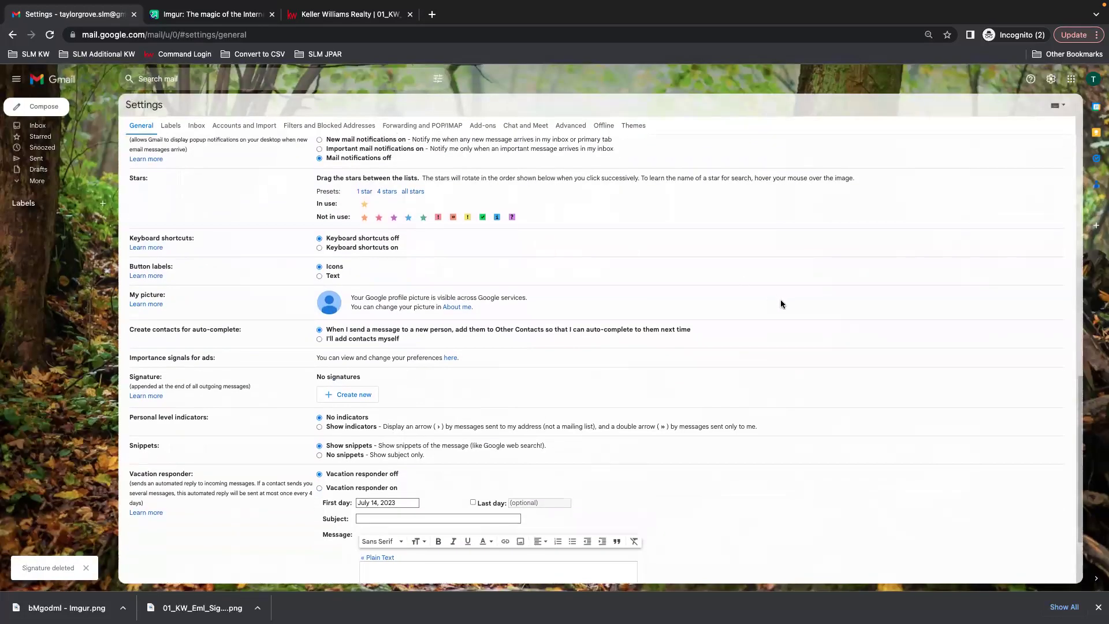
left_click_drag(130, 375, 321, 382)
left_click(285, 383)
scroll(285, 388, "down", 3)
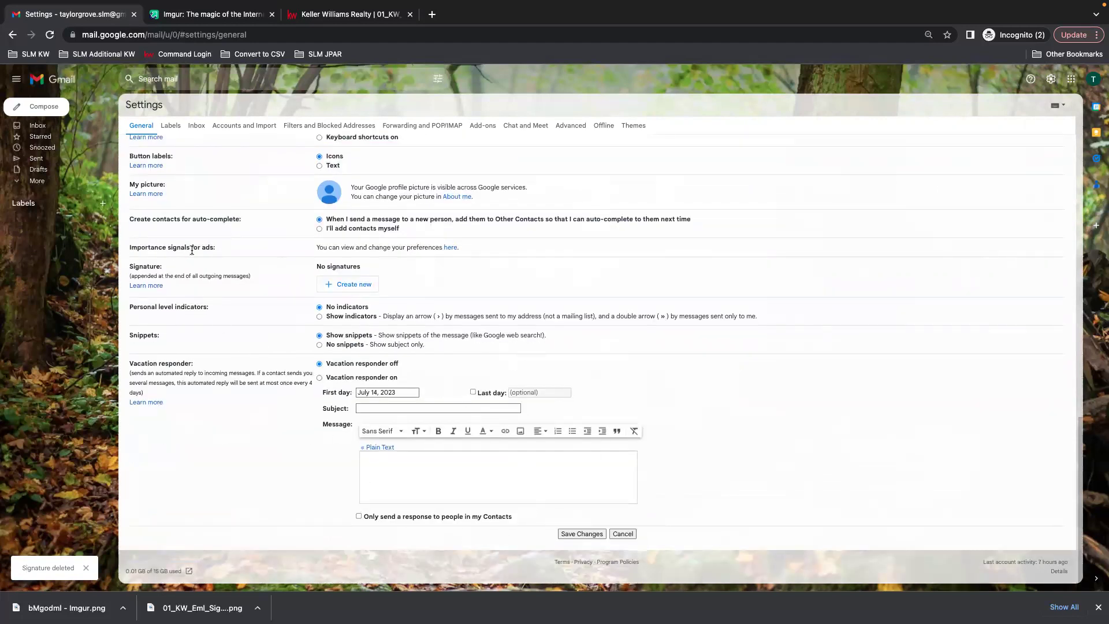
double_click(151, 267)
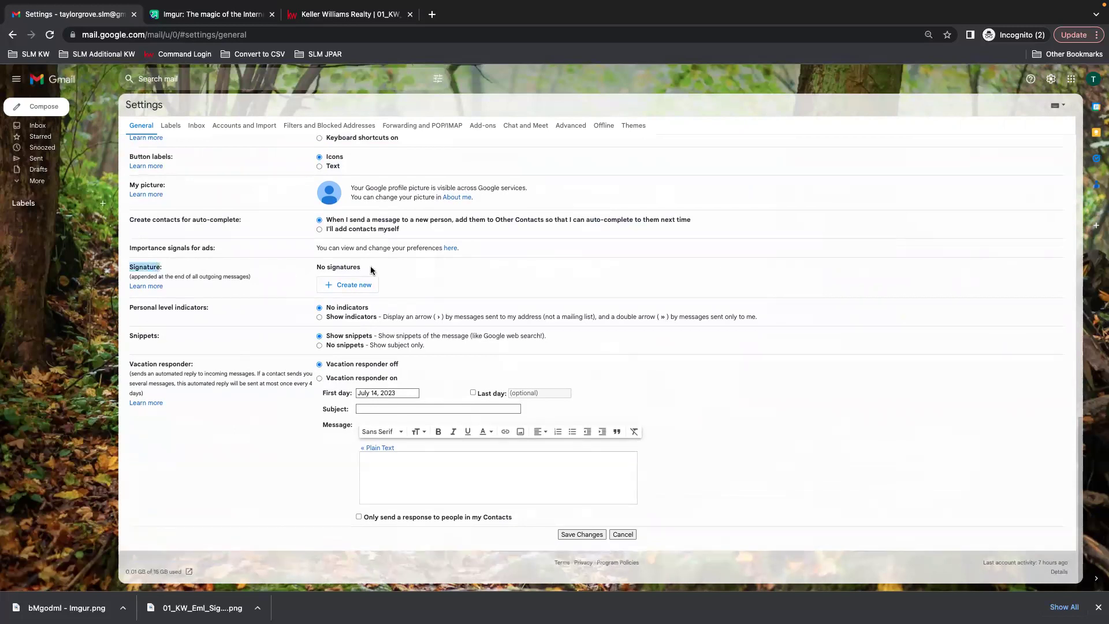
left_click_drag(370, 267, 296, 267)
left_click(318, 264)
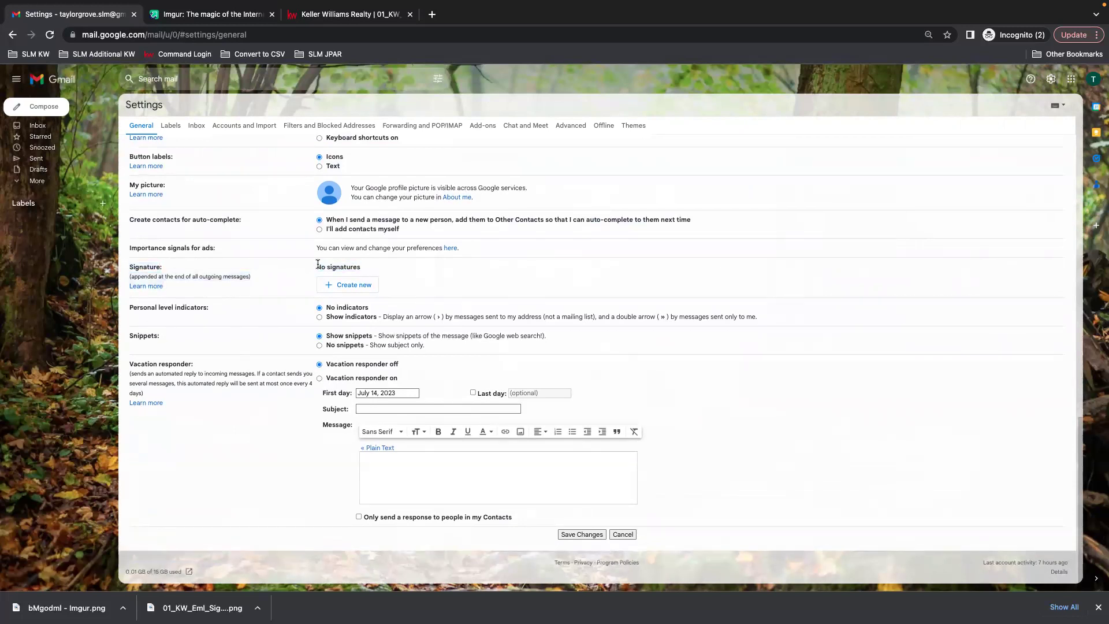
Create a new empty signature named 'KW signature'
left_click(348, 287)
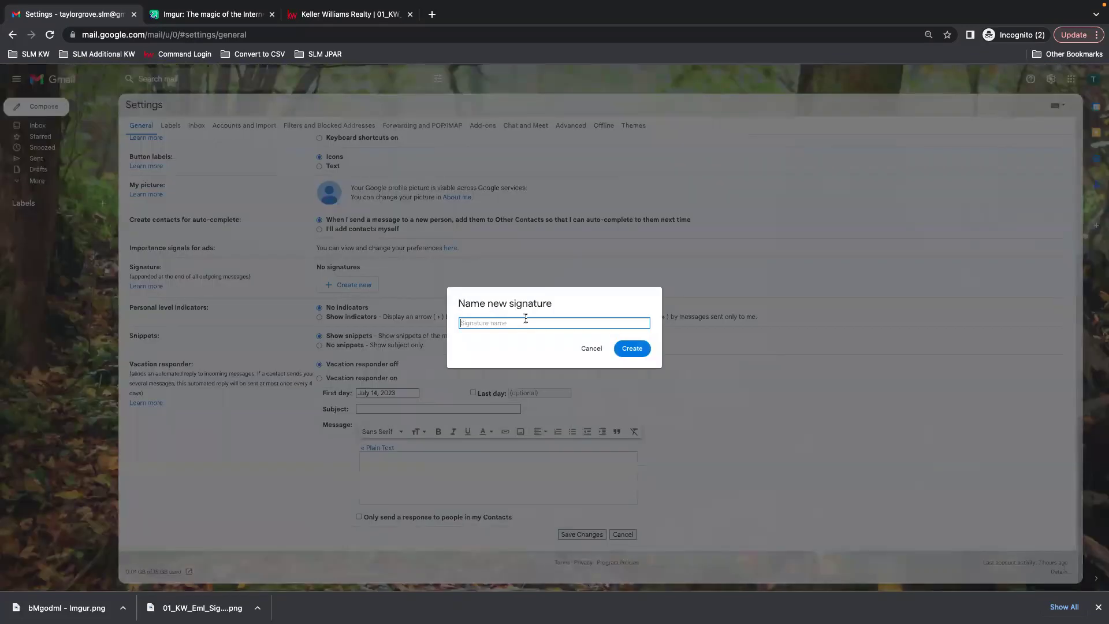
type("KW signature")
left_click(633, 348)
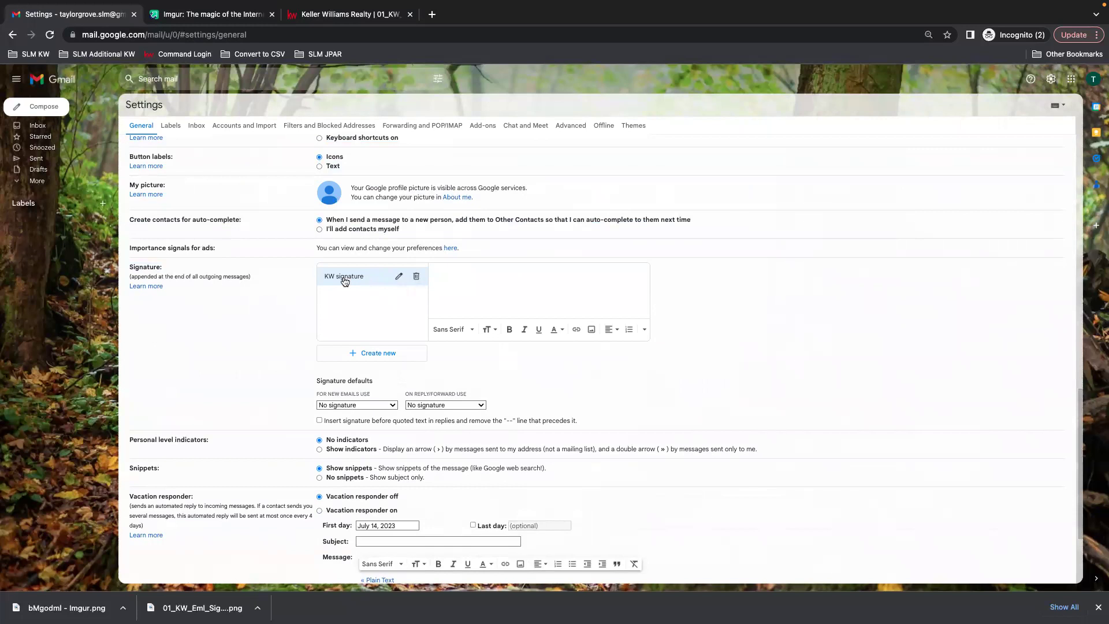
Upload the Imgur copy of the banner as an image in KW signature
left_click(592, 330)
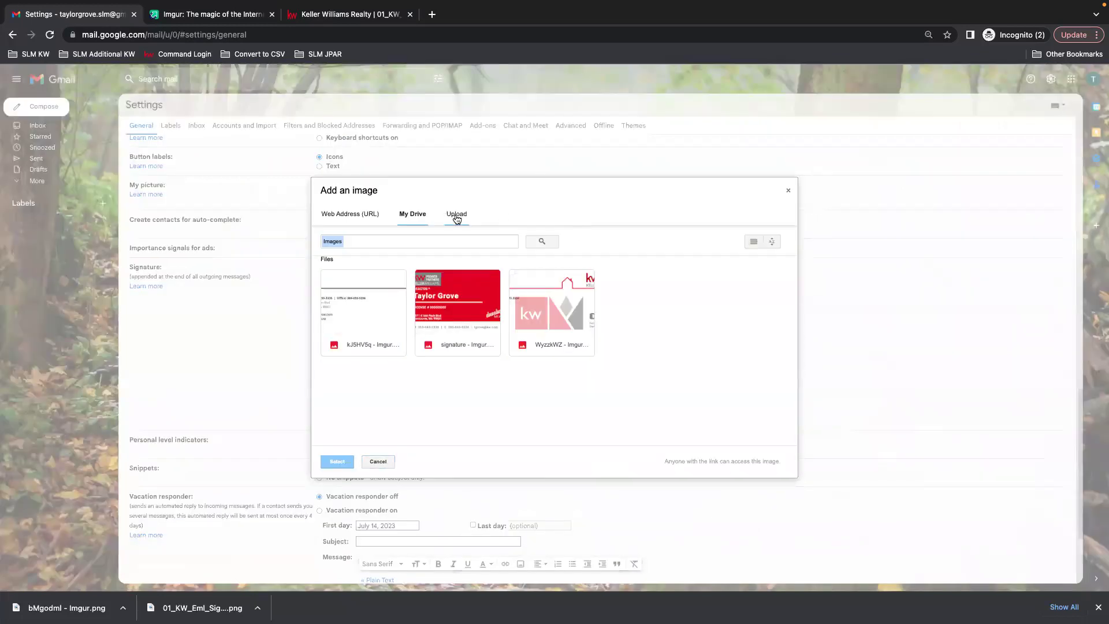
left_click(457, 219)
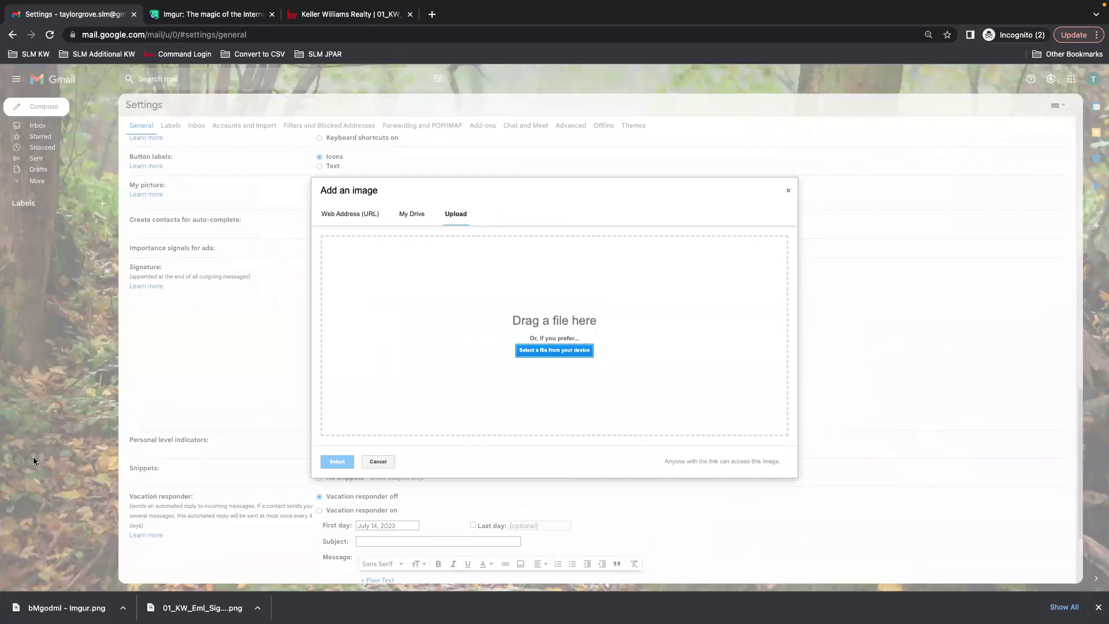
left_click_drag(65, 608, 443, 379)
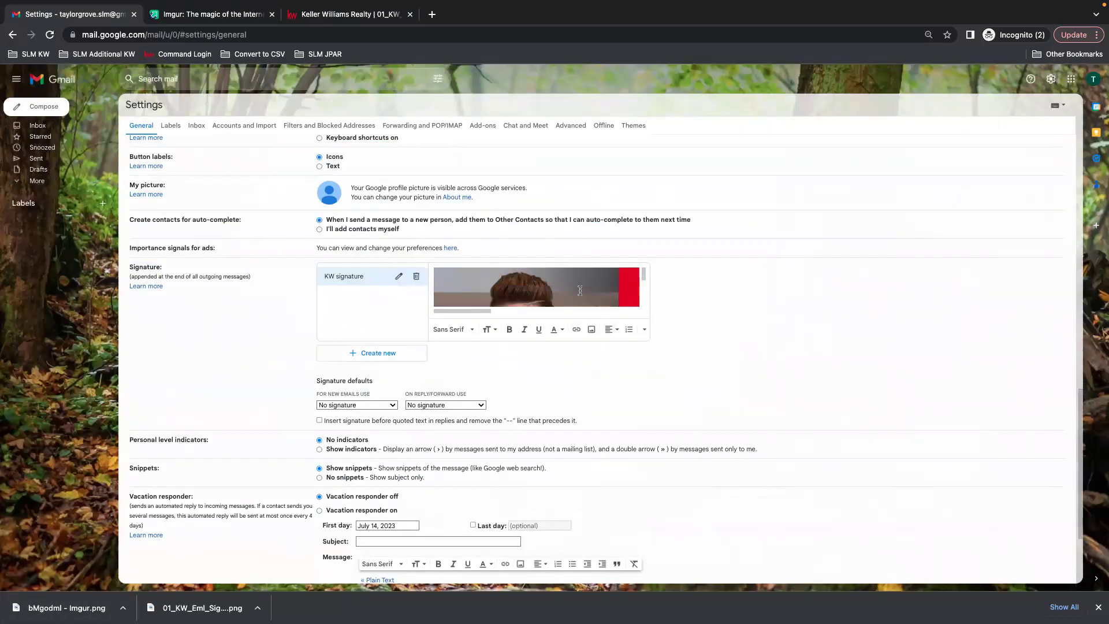
Resize the signature banner image to Large
left_click(564, 288)
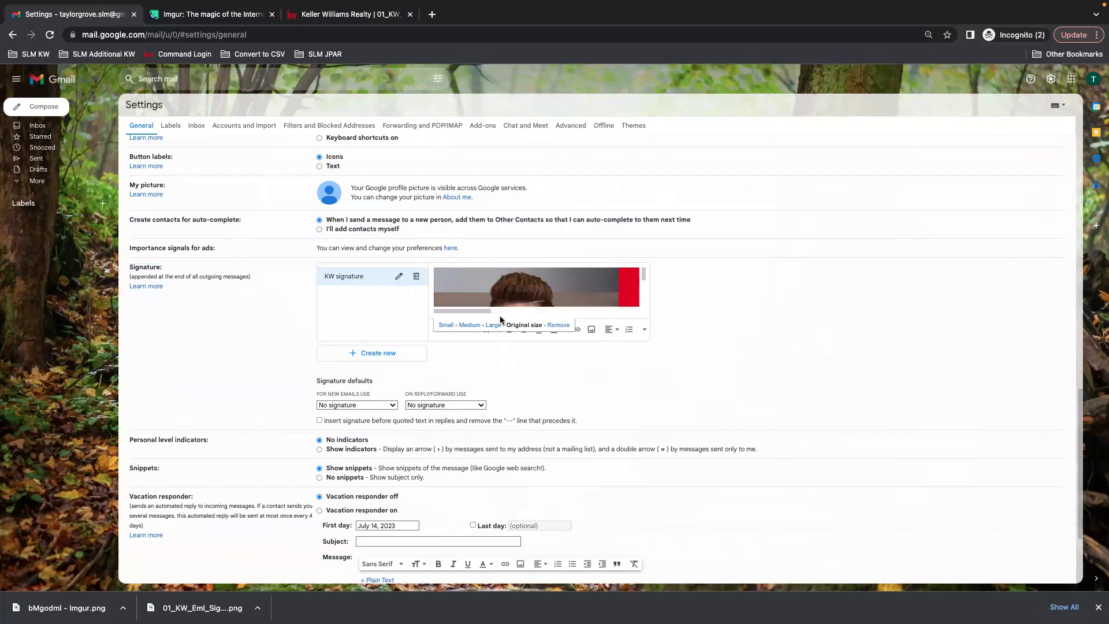
mouse_move(484, 310)
left_mouse_down()
mouse_move(649, 310)
mouse_move(401, 310)
left_mouse_up()
left_click(493, 325)
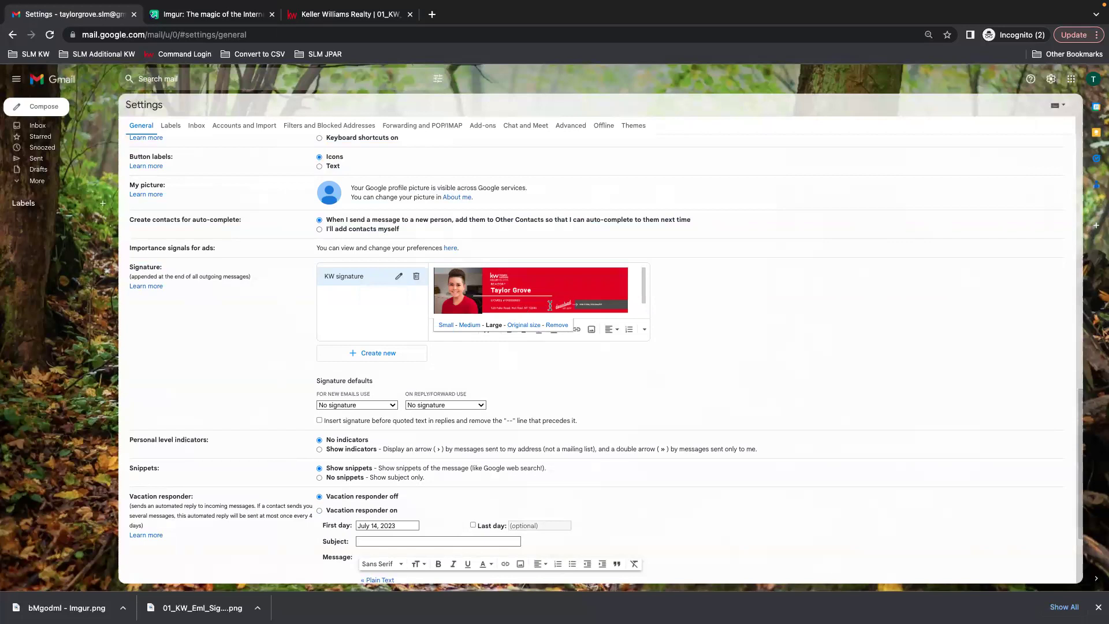
scroll(508, 330, "down", 2)
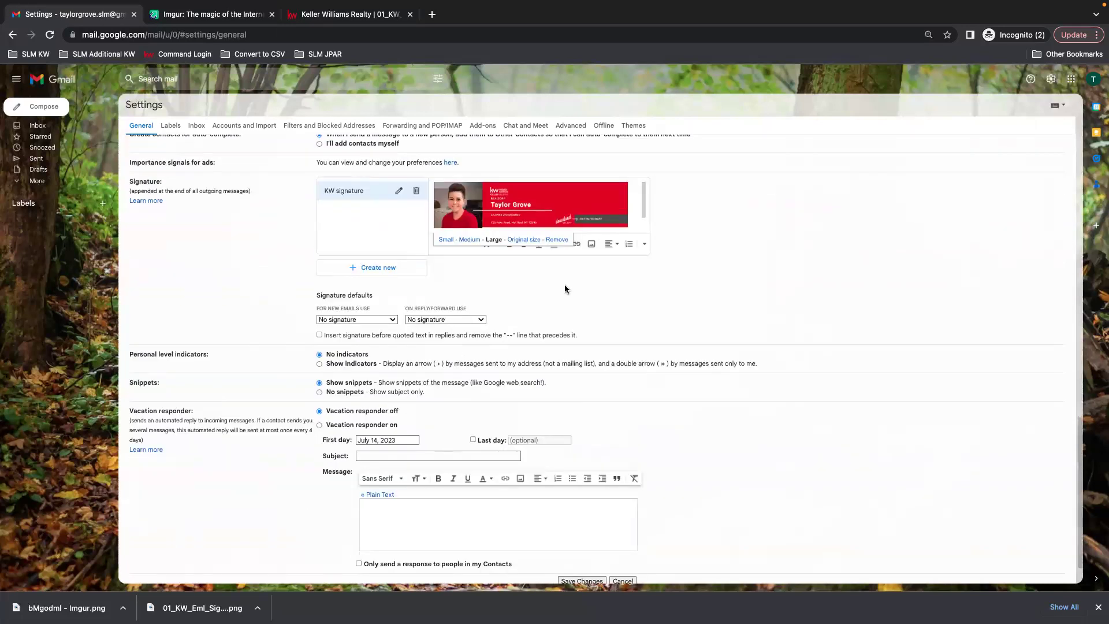
Set KW signature as the default for new emails and for replies/forwards
scroll(565, 289, "up", 1)
left_click(507, 308)
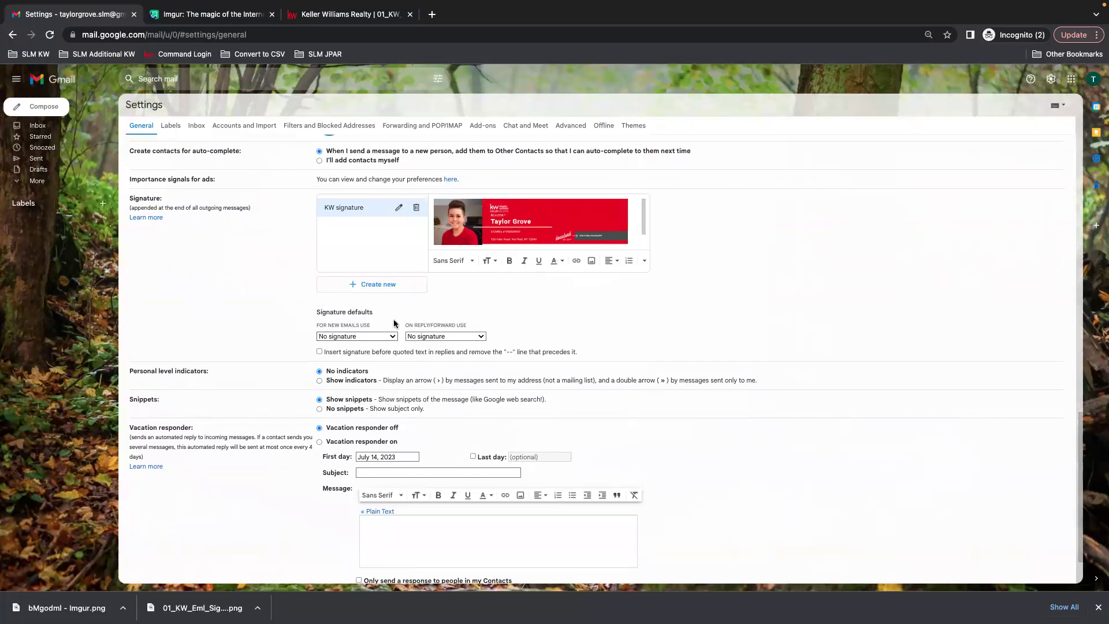
left_click_drag(320, 323, 425, 321)
left_click(465, 324)
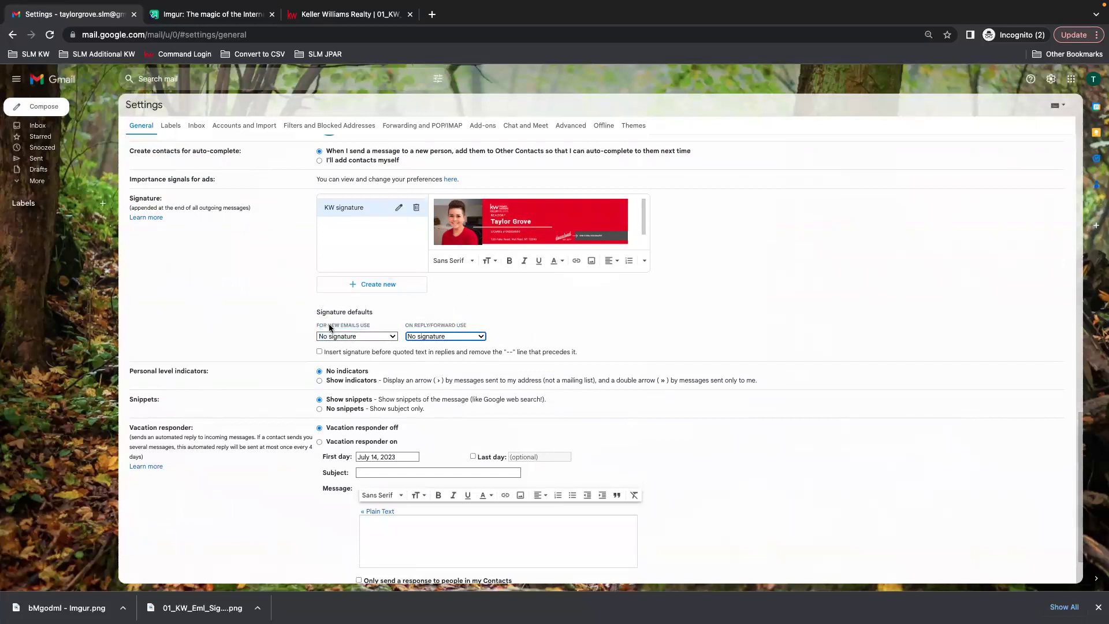
left_click(388, 336)
left_click(346, 349)
left_click(458, 335)
left_click(438, 348)
Save the signature settings and start a new message to check the banner
scroll(557, 346, "down", 2)
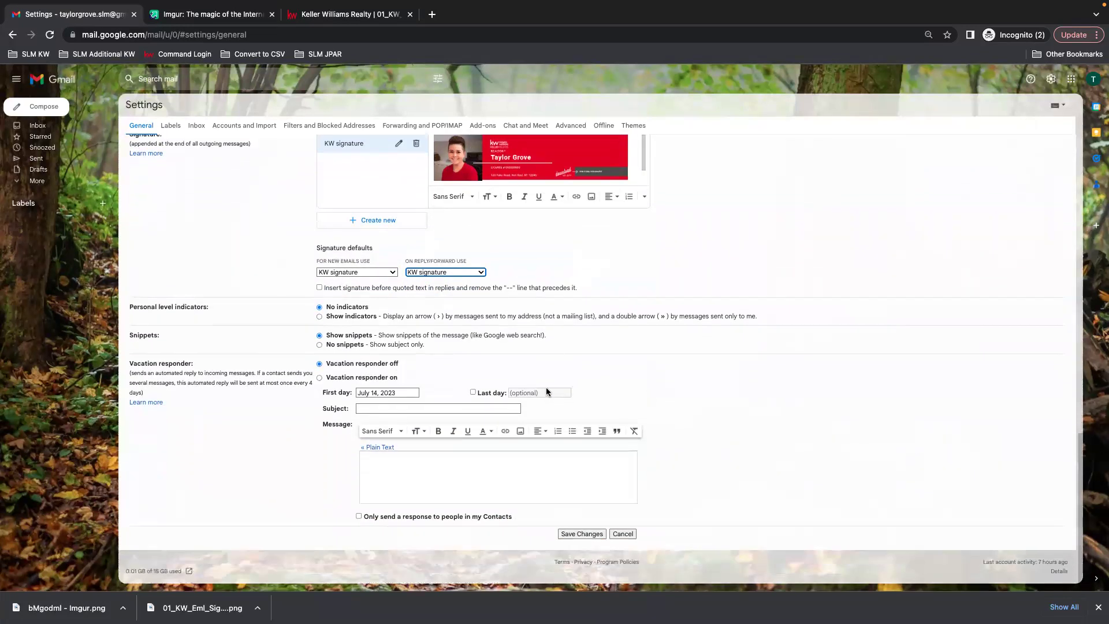
left_click(584, 535)
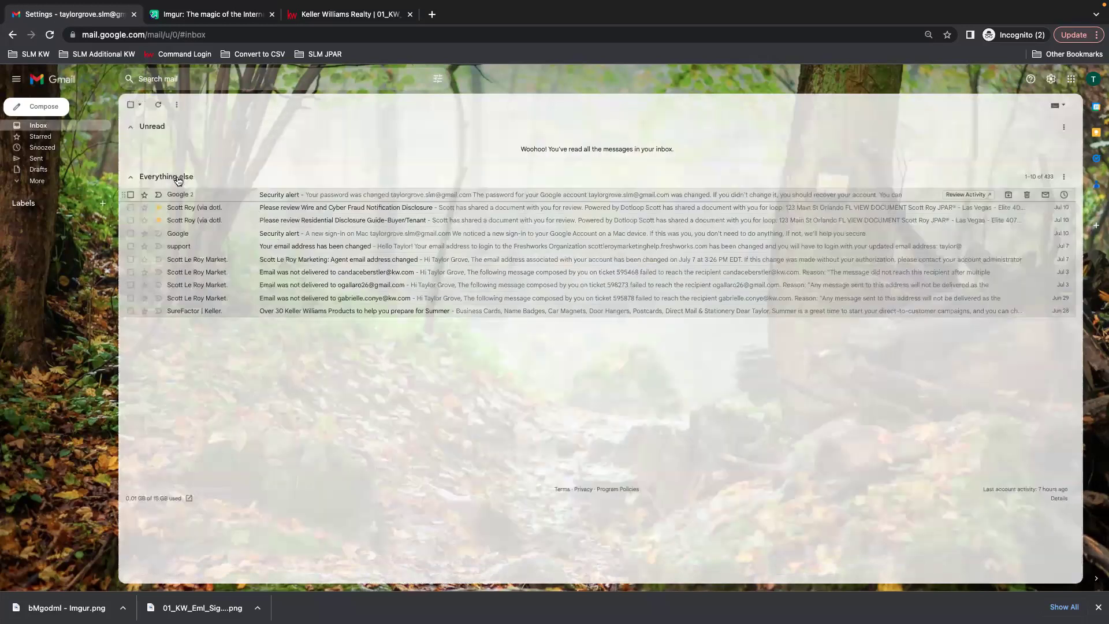
left_click(39, 108)
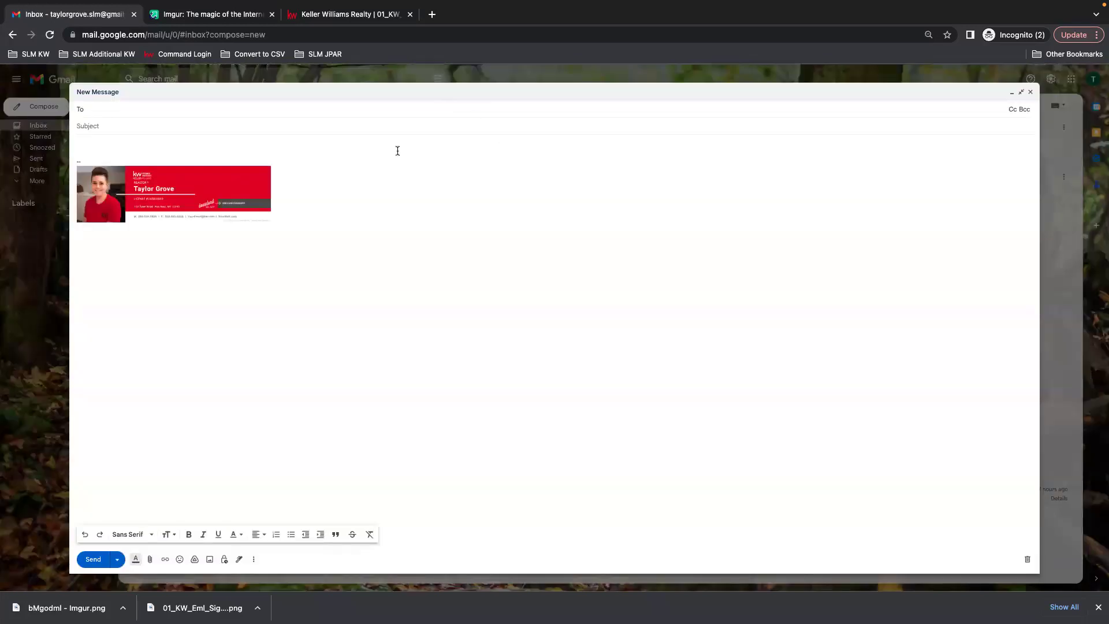